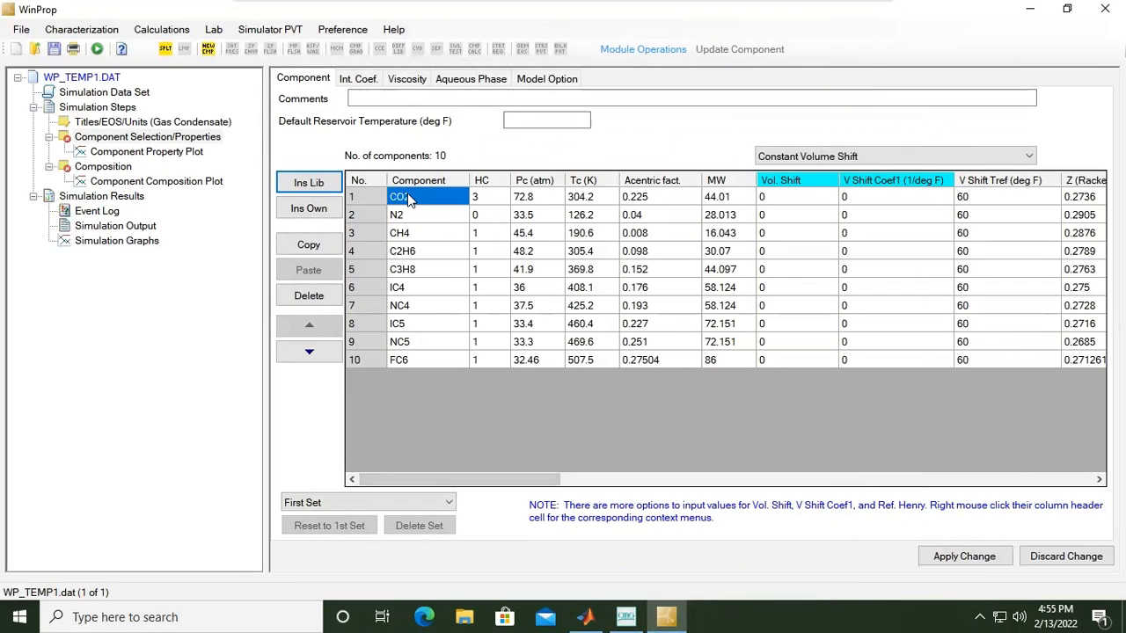
# - Review the HC flags of the listed components and the fill options for the Vol. Shift column
pyautogui.click(490, 199)
pyautogui.click(494, 218)
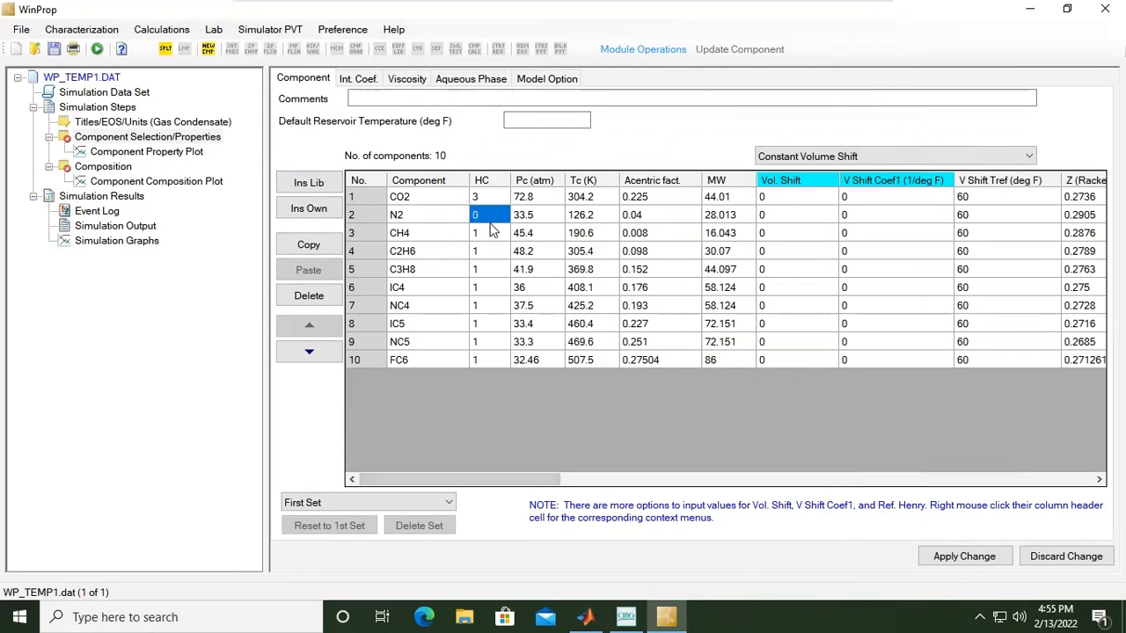
pyautogui.click(489, 253)
pyautogui.click(486, 288)
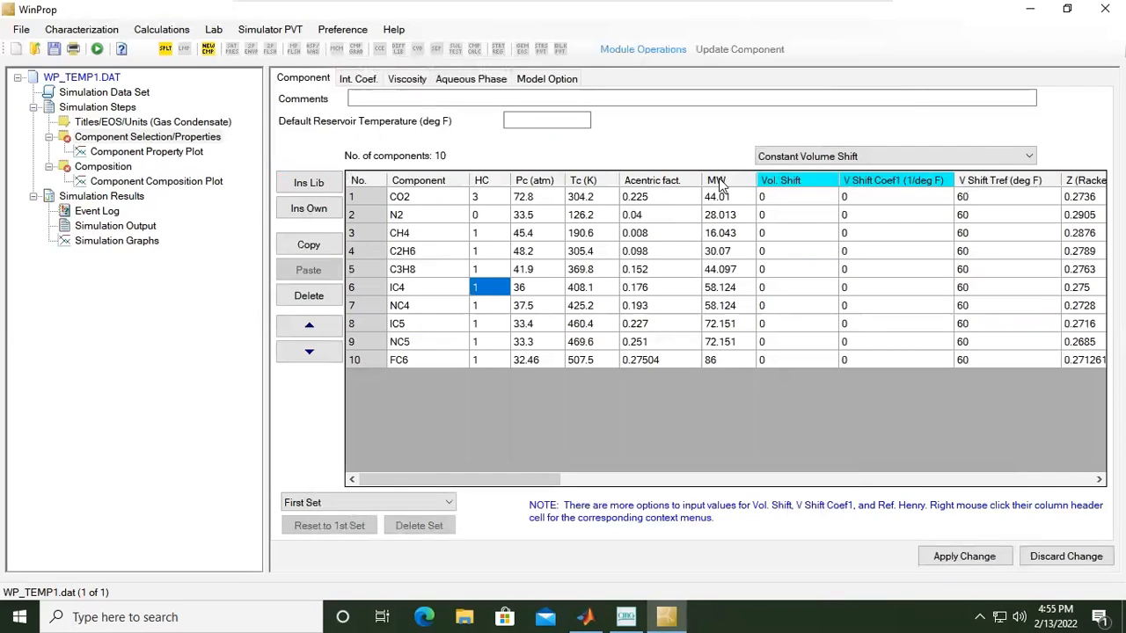
pyautogui.rightClick(796, 183)
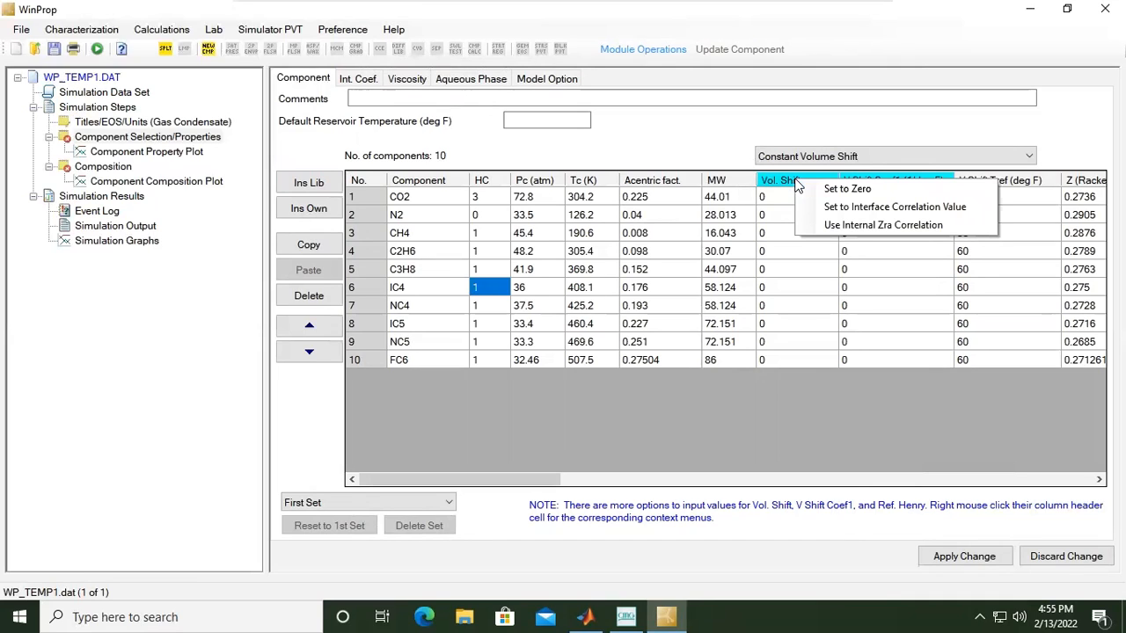
pyautogui.click(913, 234)
pyautogui.moveTo(836, 211); pyautogui.dragTo(865, 368)
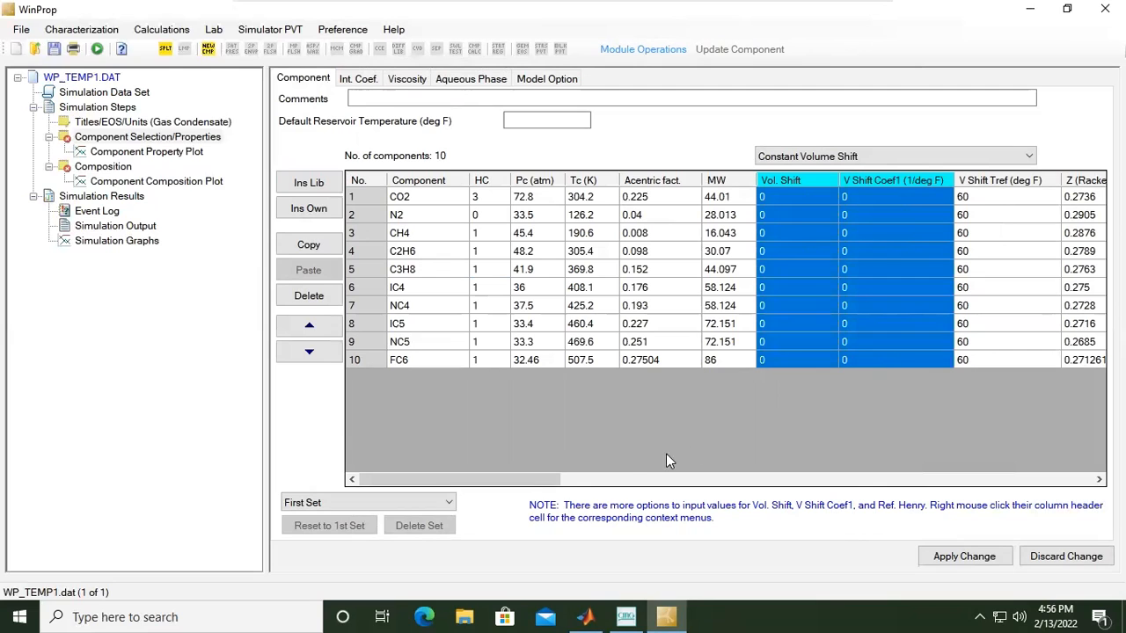
# - Examine the remaining property columns through the enthalpy coefficients and heating value, and the list of available library components
pyautogui.moveTo(533, 481); pyautogui.dragTo(647, 466)
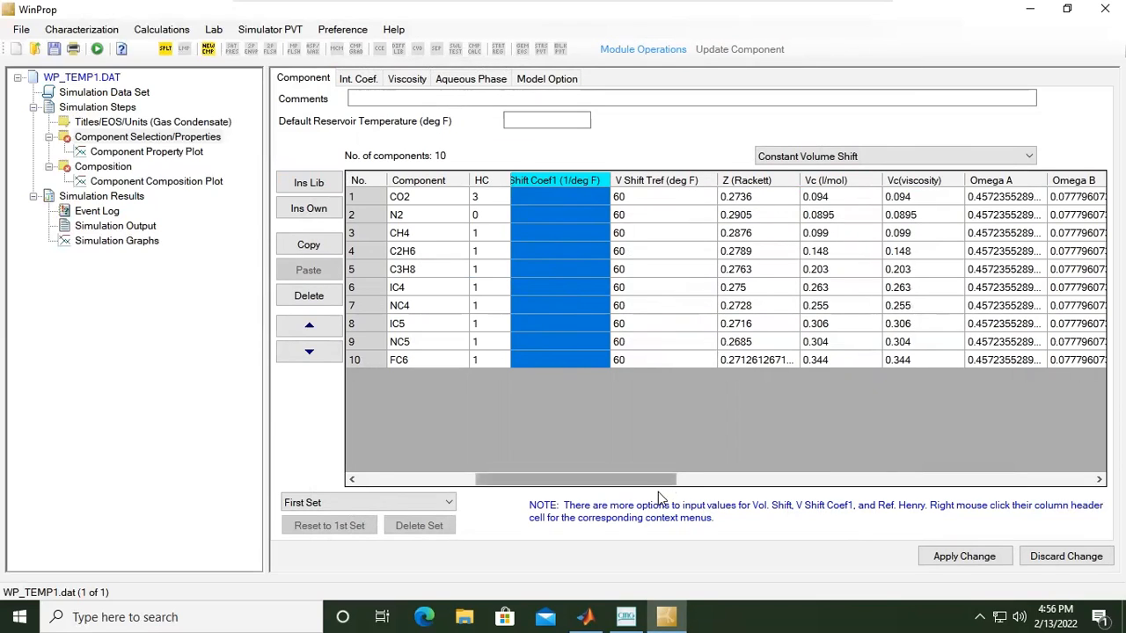
pyautogui.moveTo(673, 481); pyautogui.dragTo(702, 482)
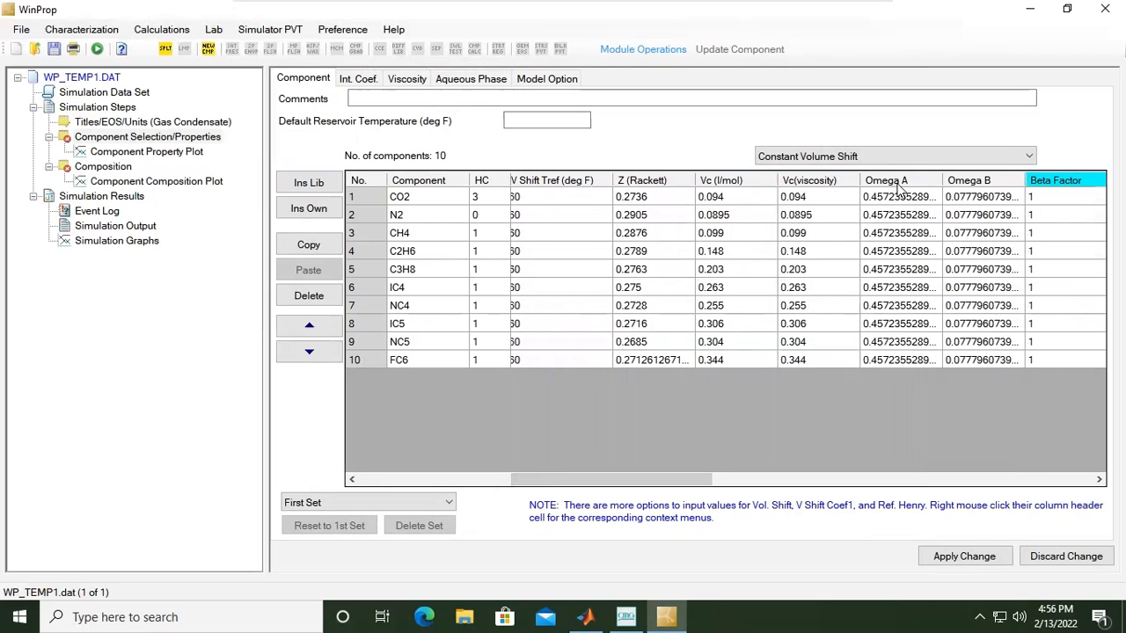
pyautogui.moveTo(714, 483); pyautogui.dragTo(838, 472)
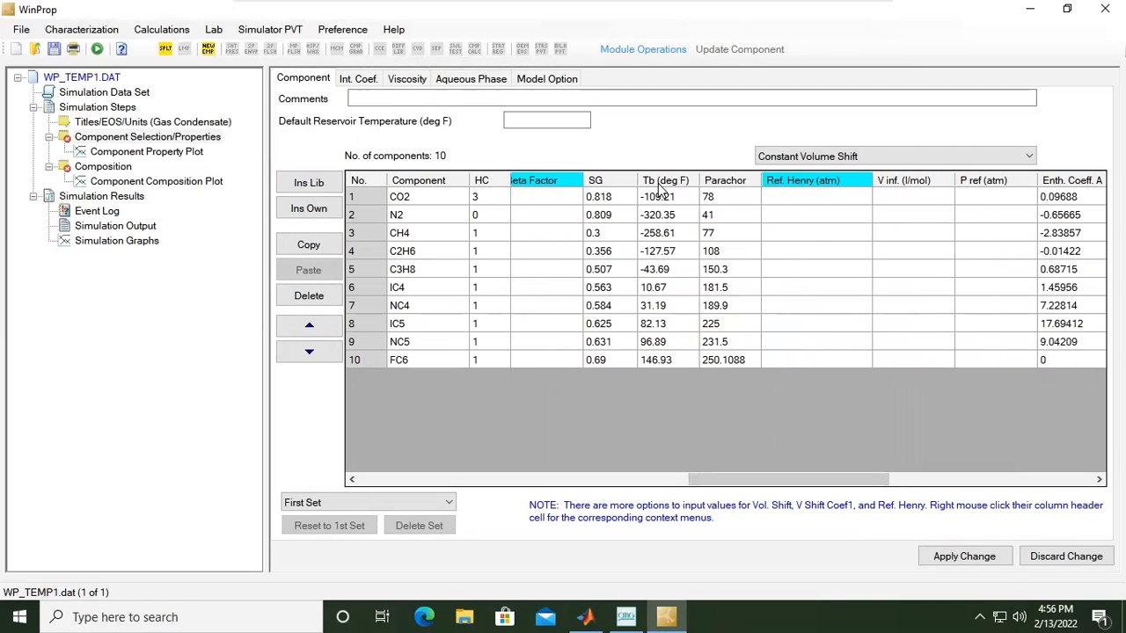
pyautogui.moveTo(707, 480); pyautogui.dragTo(932, 467)
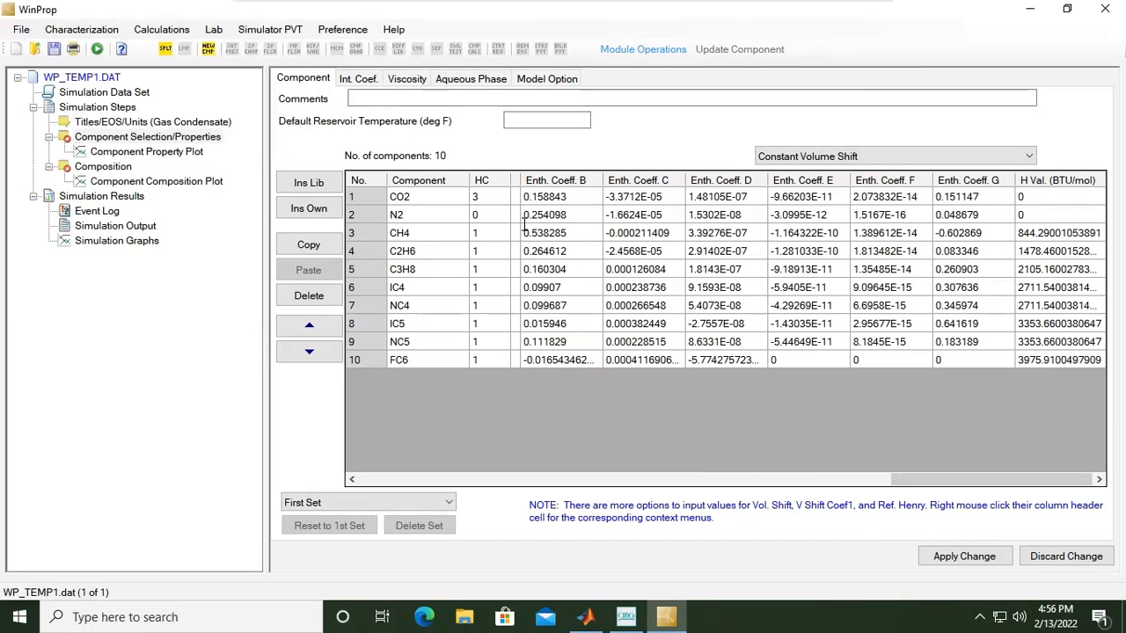
pyautogui.moveTo(908, 478); pyautogui.dragTo(411, 385)
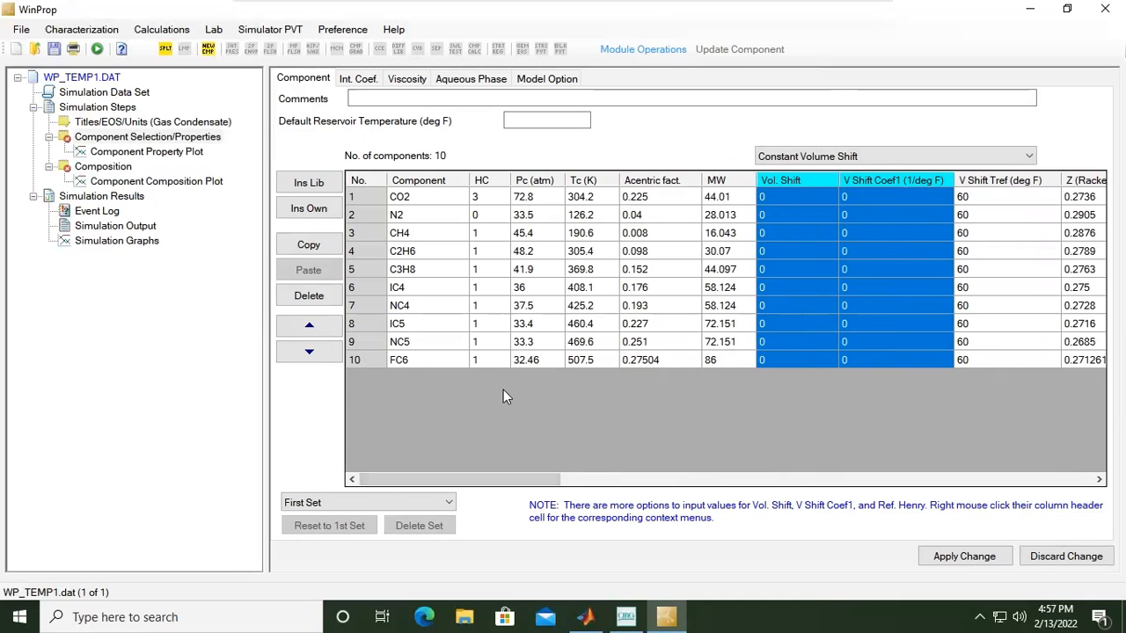
pyautogui.click(309, 183)
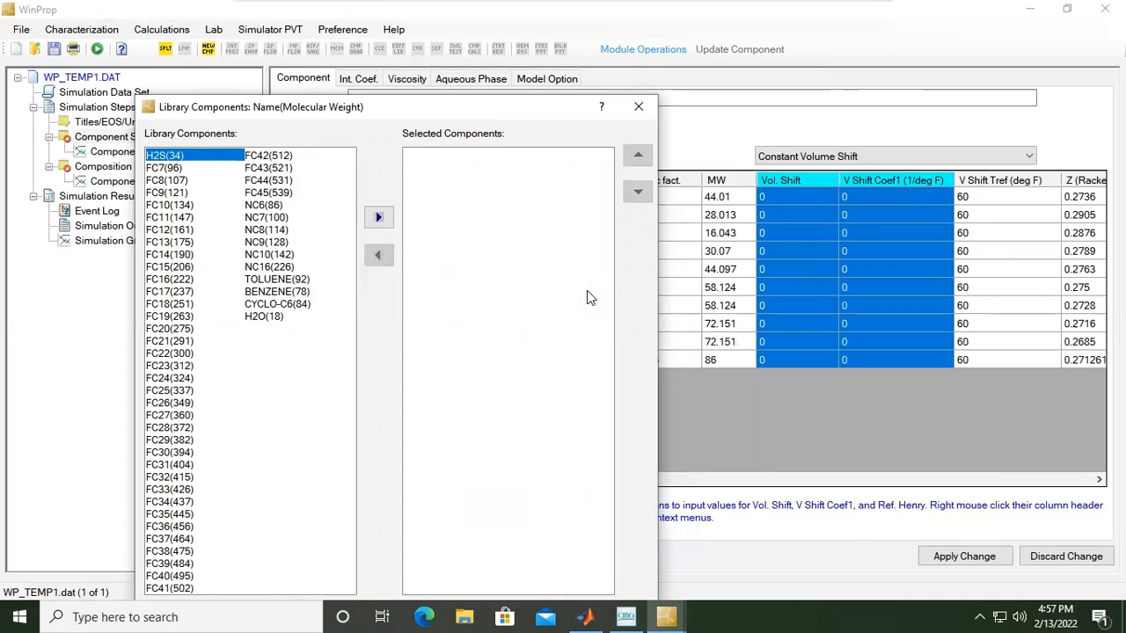
pyautogui.click(638, 107)
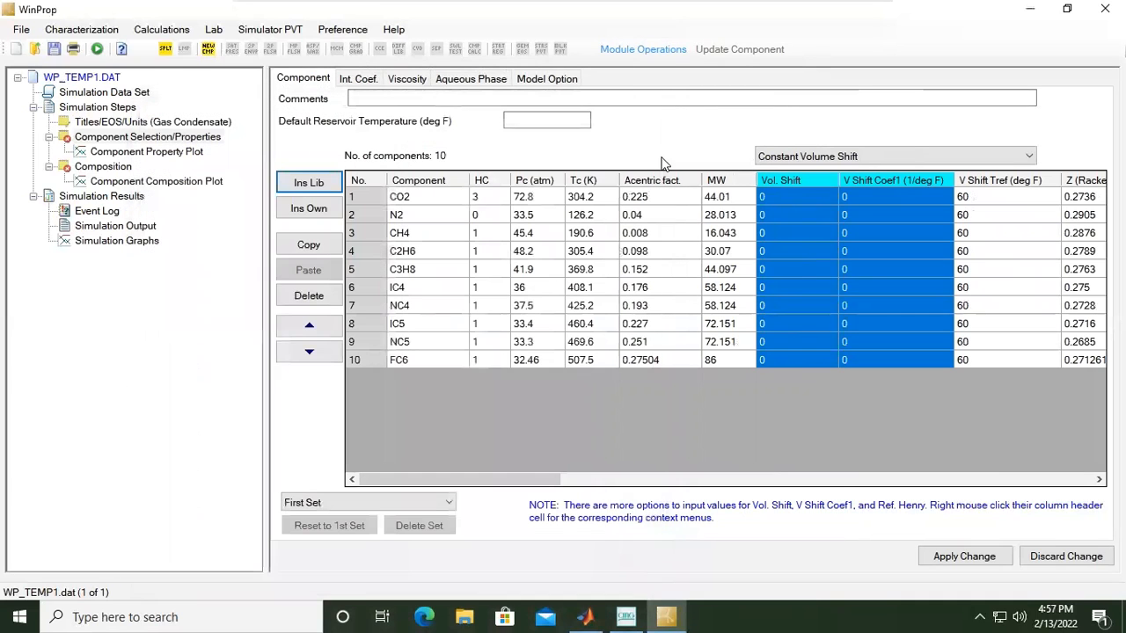
# - Start a custom hydrocarbon component definition and name the component C7+
pyautogui.click(309, 211)
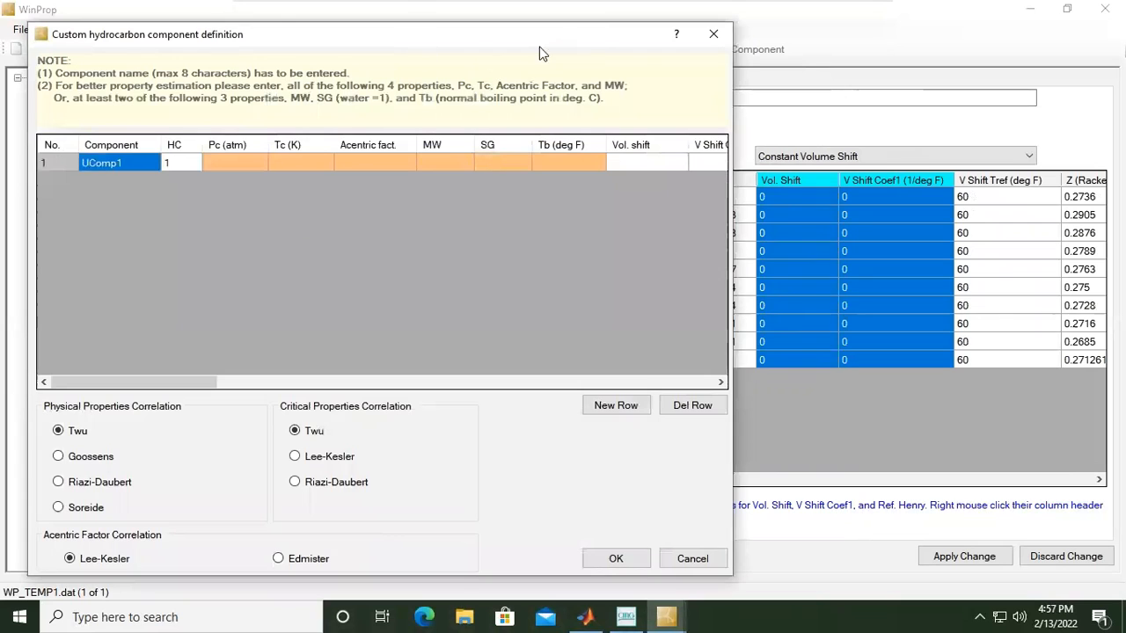
pyautogui.moveTo(445, 36); pyautogui.dragTo(652, 49)
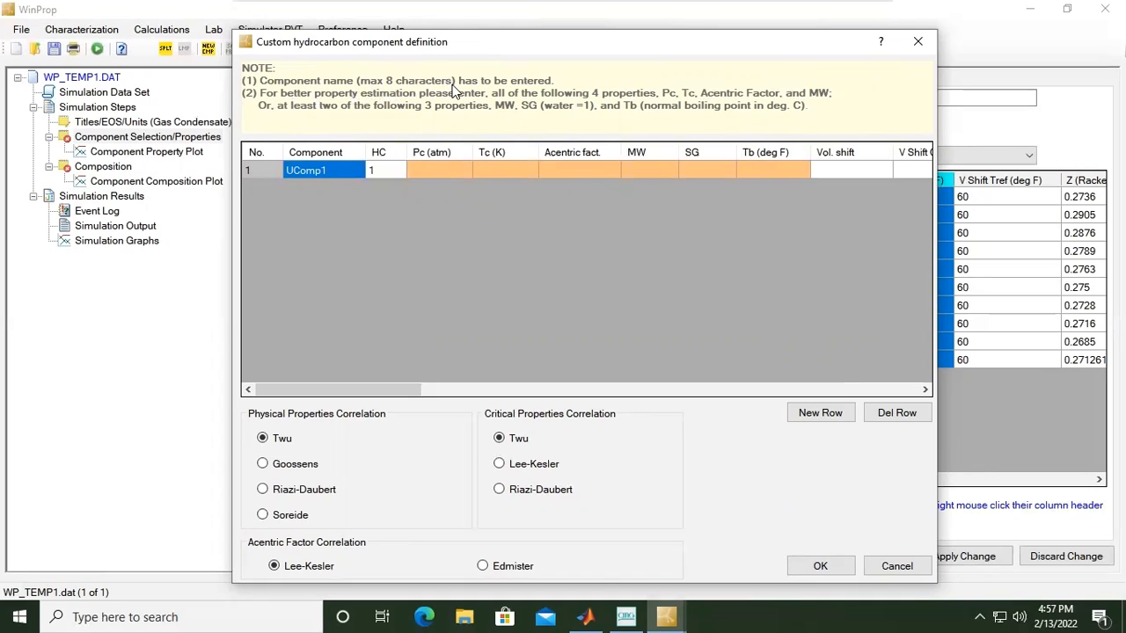
pyautogui.click(339, 172)
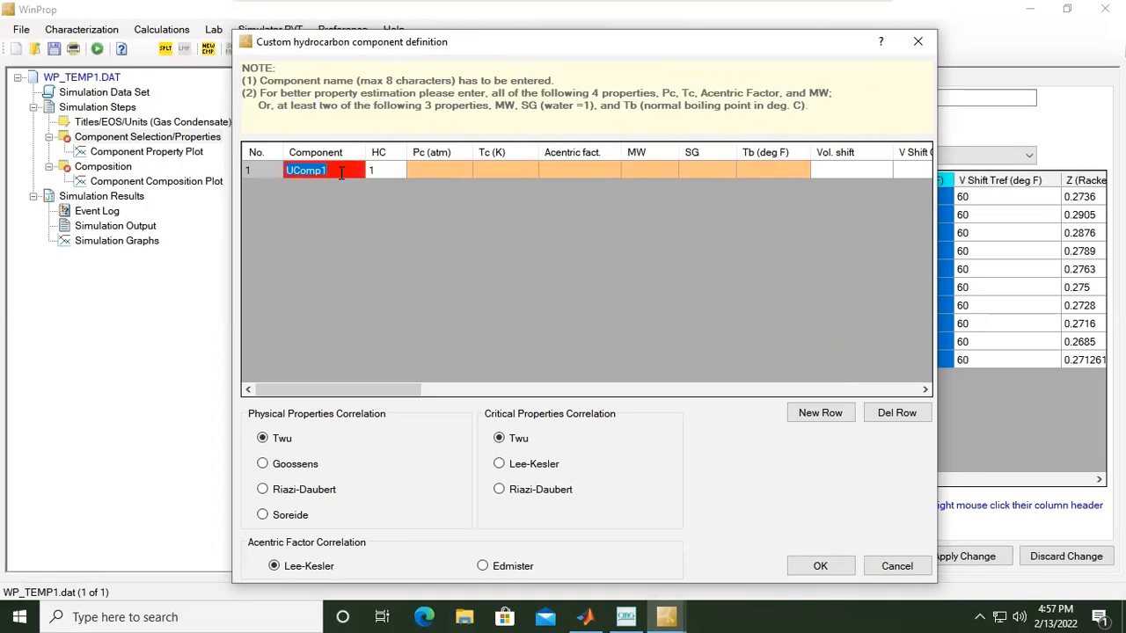
pyautogui.write('C')
pyautogui.write('1')
pyautogui.write('+')
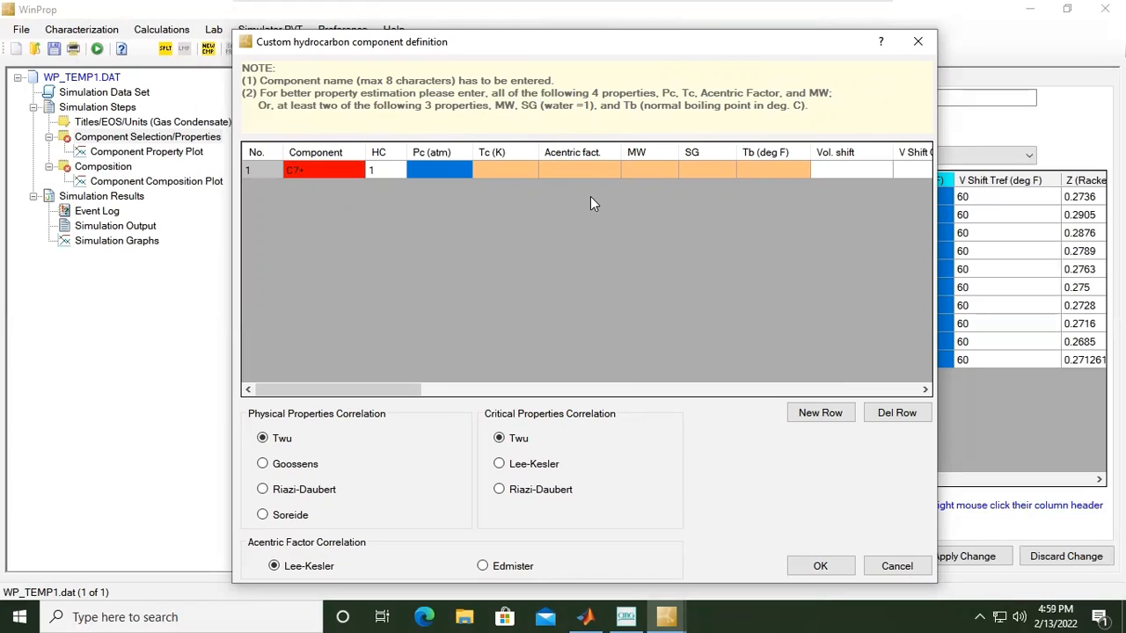
# - Set the C7+ component's molecular weight to 184 and its specific gravity to 0.816
pyautogui.click(641, 175)
pyautogui.write('18')
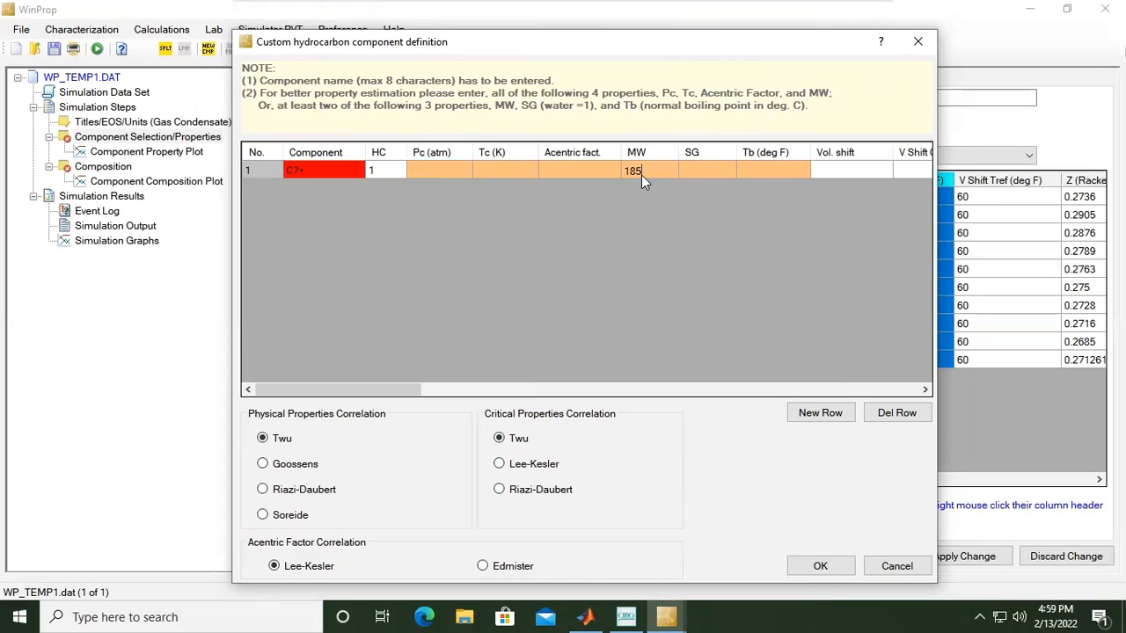
pyautogui.write('5')
pyautogui.press('BackSpace')
pyautogui.write('4')
pyautogui.click(689, 171)
pyautogui.write('0.816')
# - Try the Edmister acentric factor correlation for C7+ and switch back to Lee-Kesler
pyautogui.moveTo(448, 41); pyautogui.dragTo(434, 28)
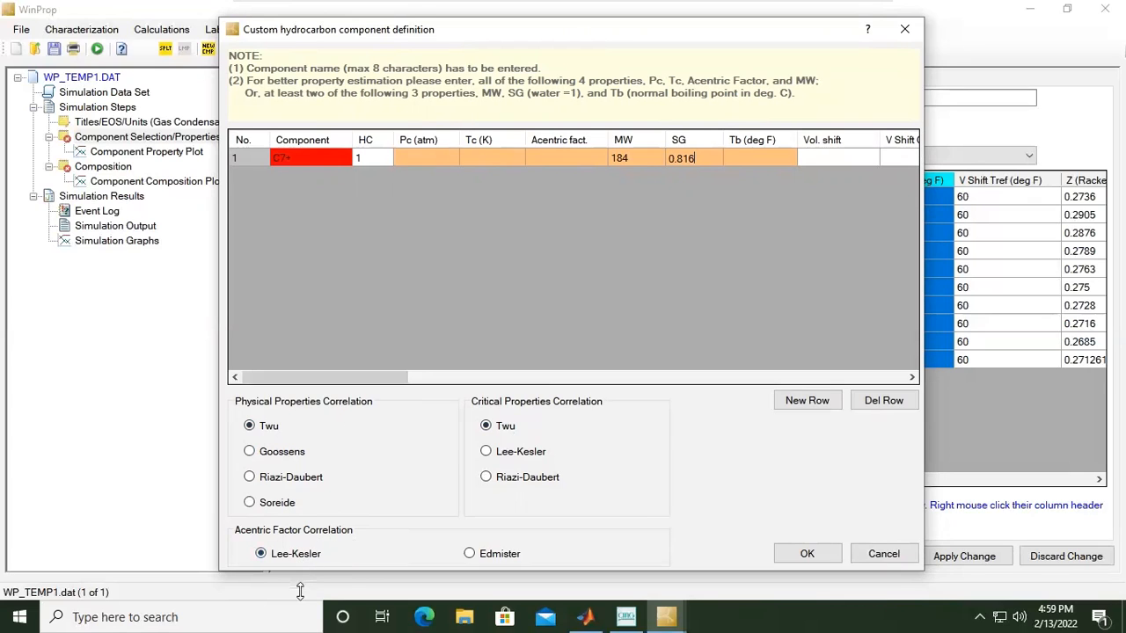
pyautogui.moveTo(276, 41); pyautogui.dragTo(271, 29)
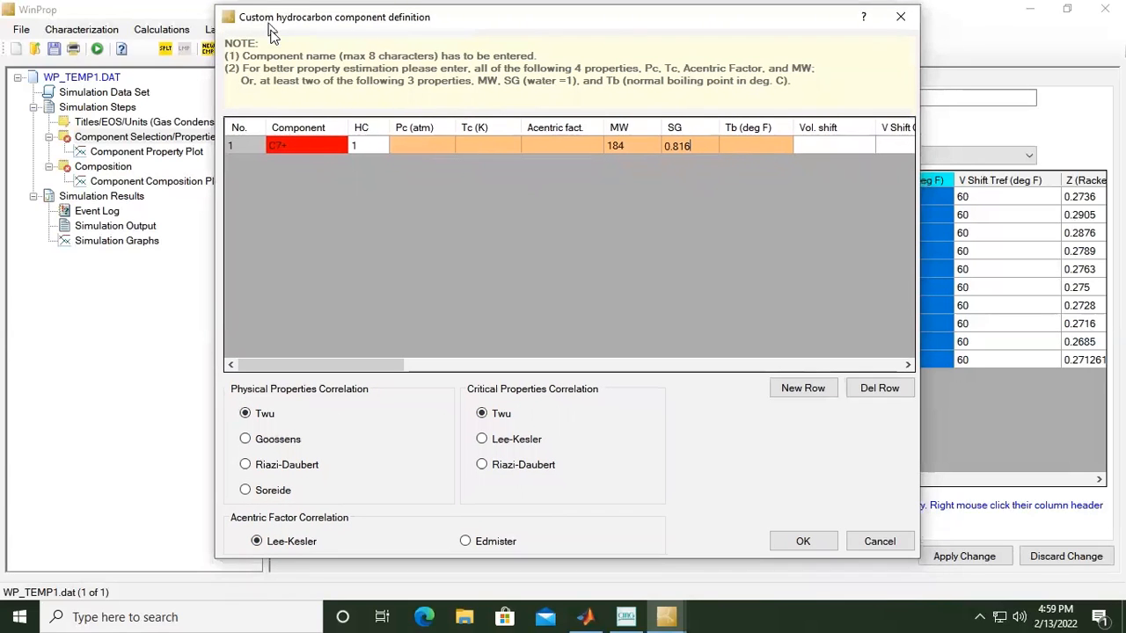
pyautogui.click(492, 543)
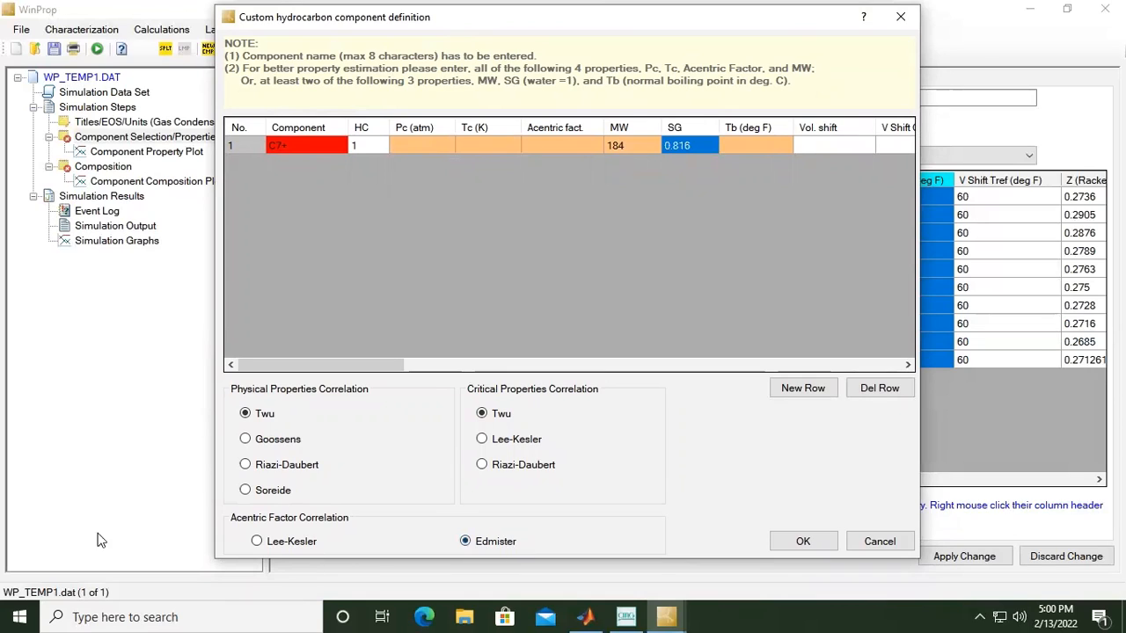
pyautogui.click(276, 543)
# - Check the optional volume shift, Z (Rackett) and critical volume fields, leave them blank, and insert the C7+ component
pyautogui.moveTo(341, 367); pyautogui.dragTo(490, 368)
pyautogui.click(455, 145)
pyautogui.click(524, 145)
pyautogui.click(626, 146)
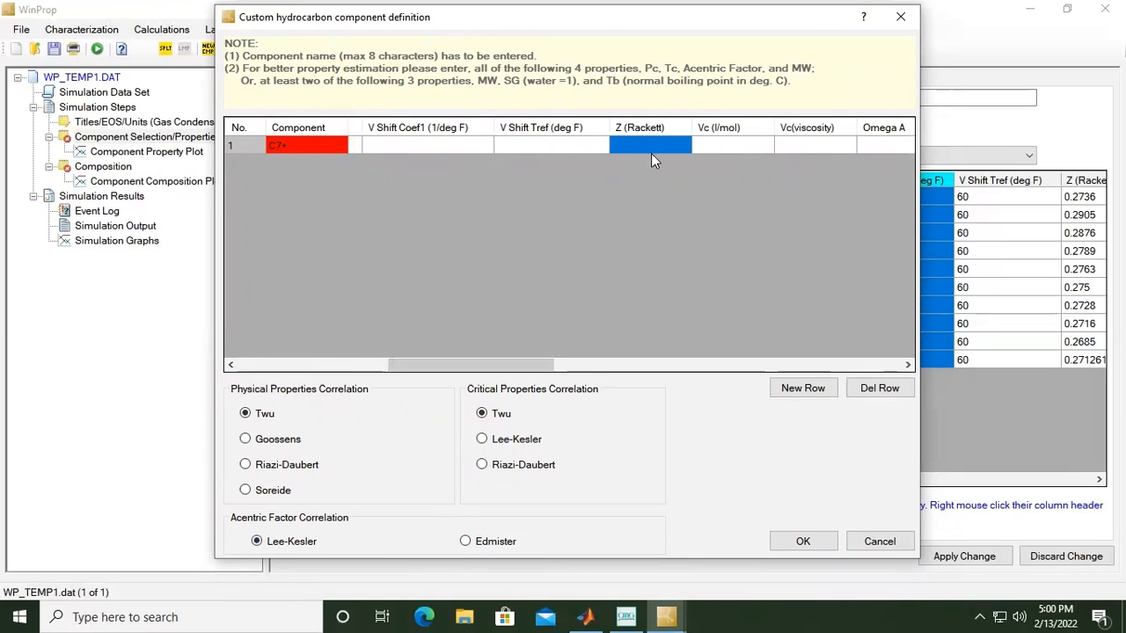
pyautogui.click(720, 146)
pyautogui.click(782, 146)
pyautogui.moveTo(548, 372); pyautogui.dragTo(347, 352)
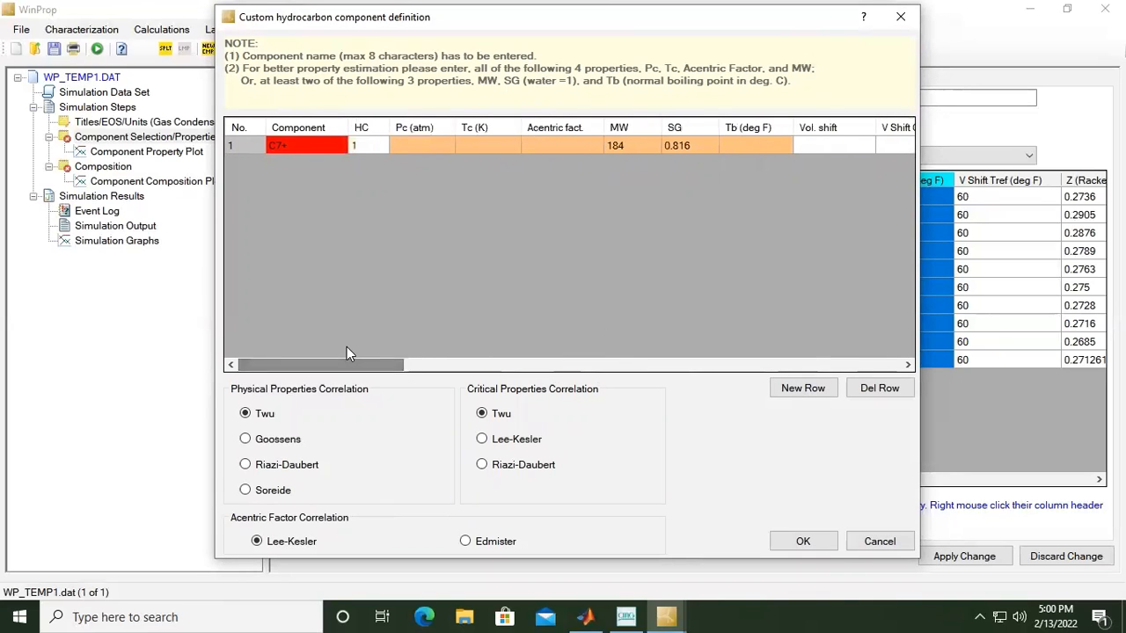
pyautogui.click(791, 539)
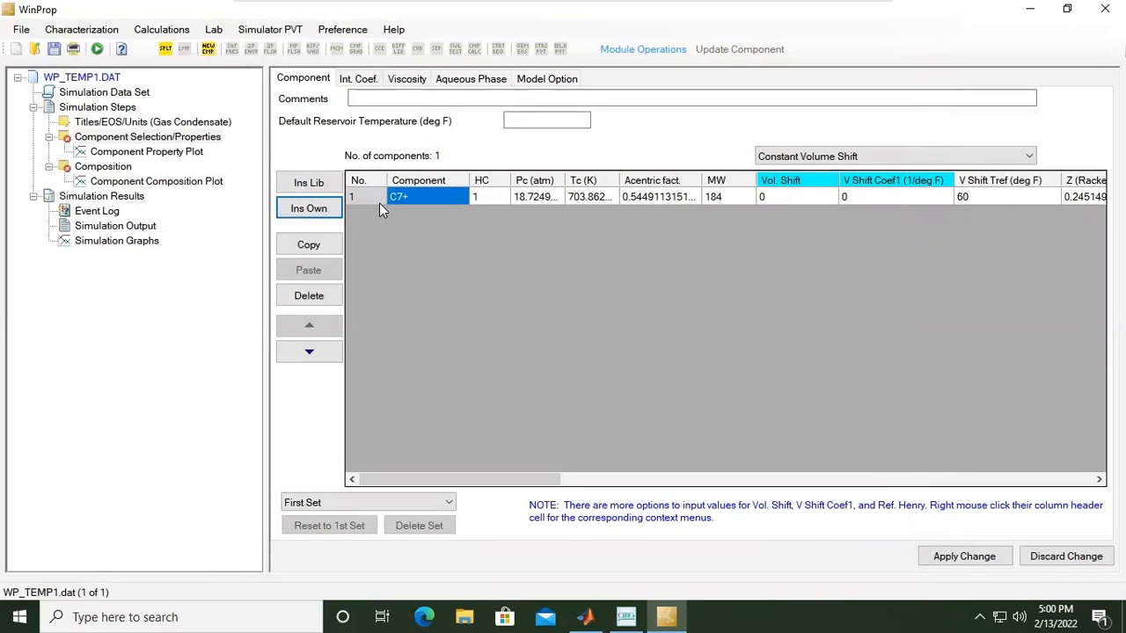
# - Examine the estimated C7+ properties, from critical pressure, critical temperature and acentric factor through Z (Rackett), critical volume, boiling point and parachor
pyautogui.click(335, 214)
pyautogui.click(539, 194)
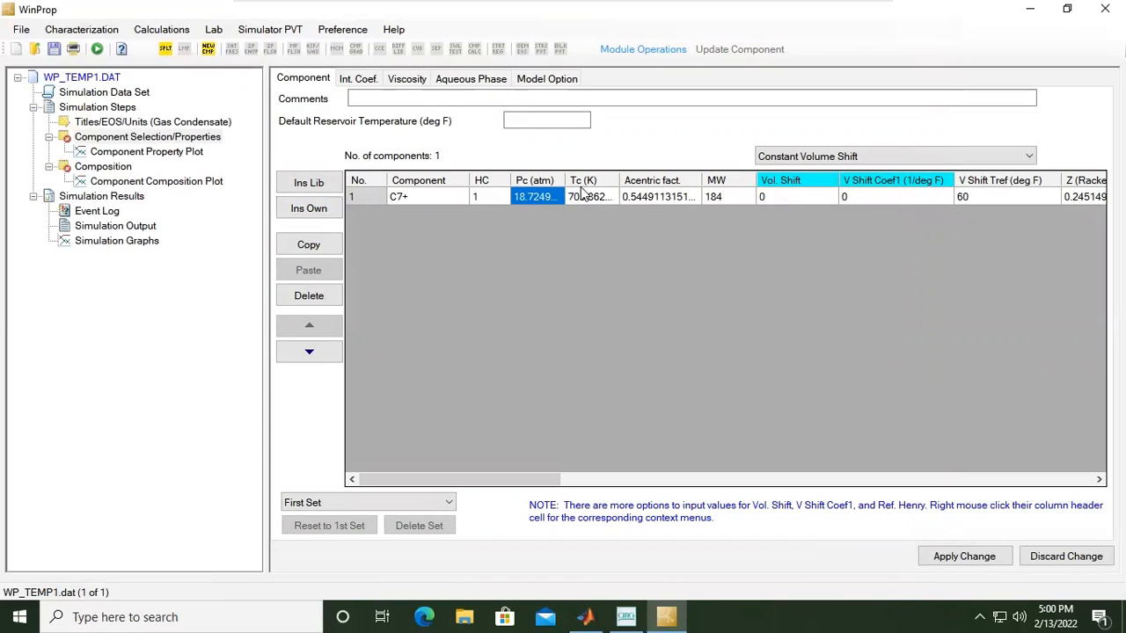
pyautogui.click(650, 201)
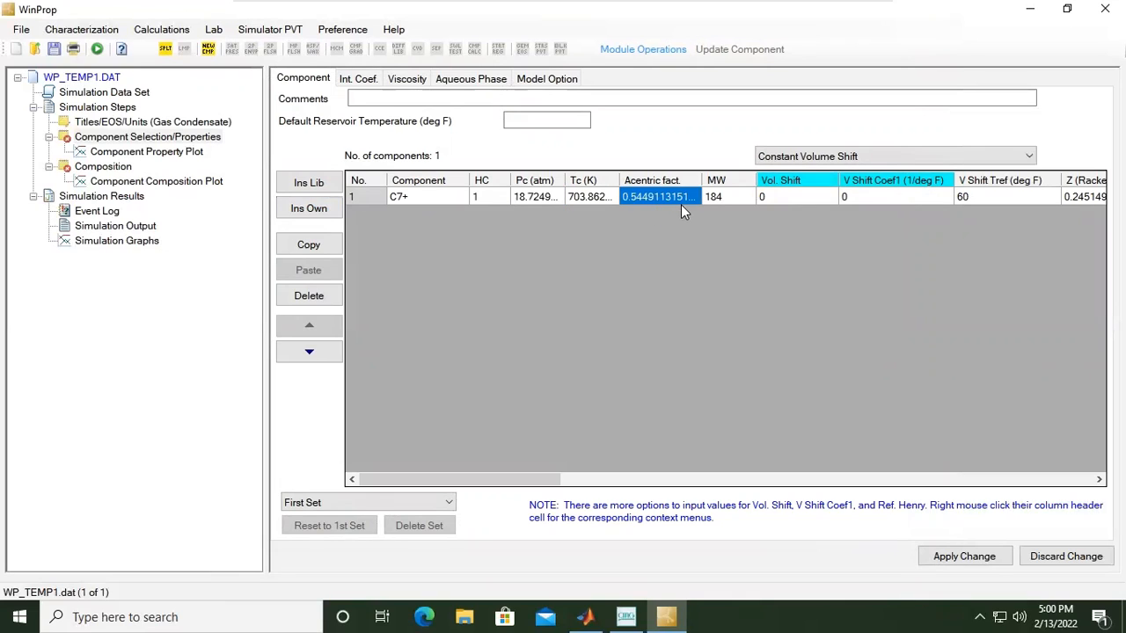
pyautogui.click(725, 199)
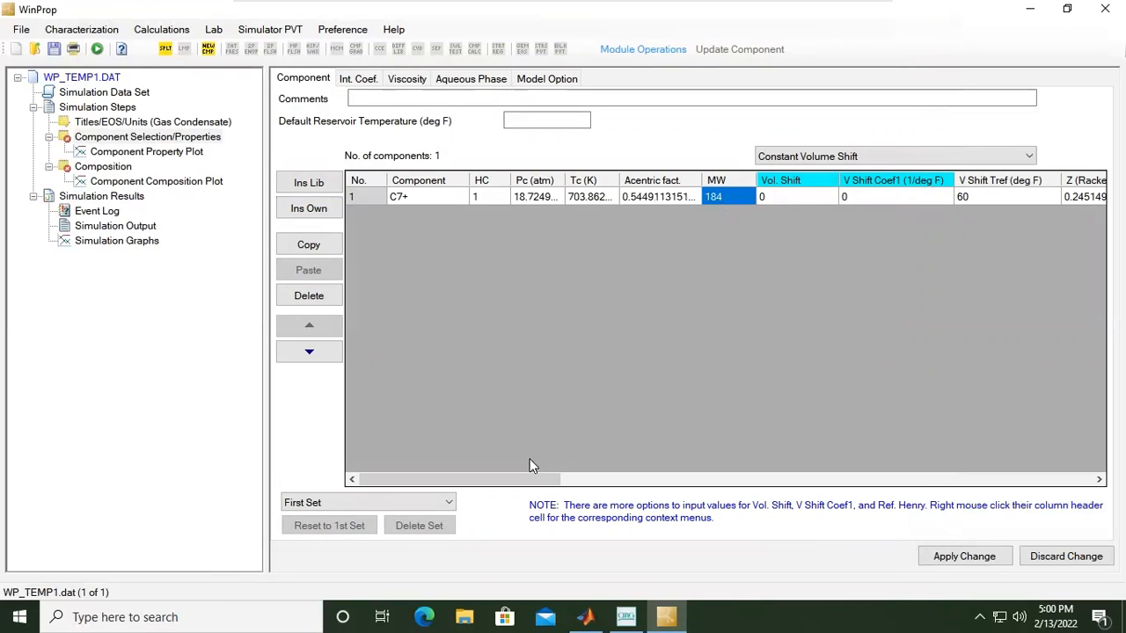
pyautogui.moveTo(537, 478); pyautogui.dragTo(678, 451)
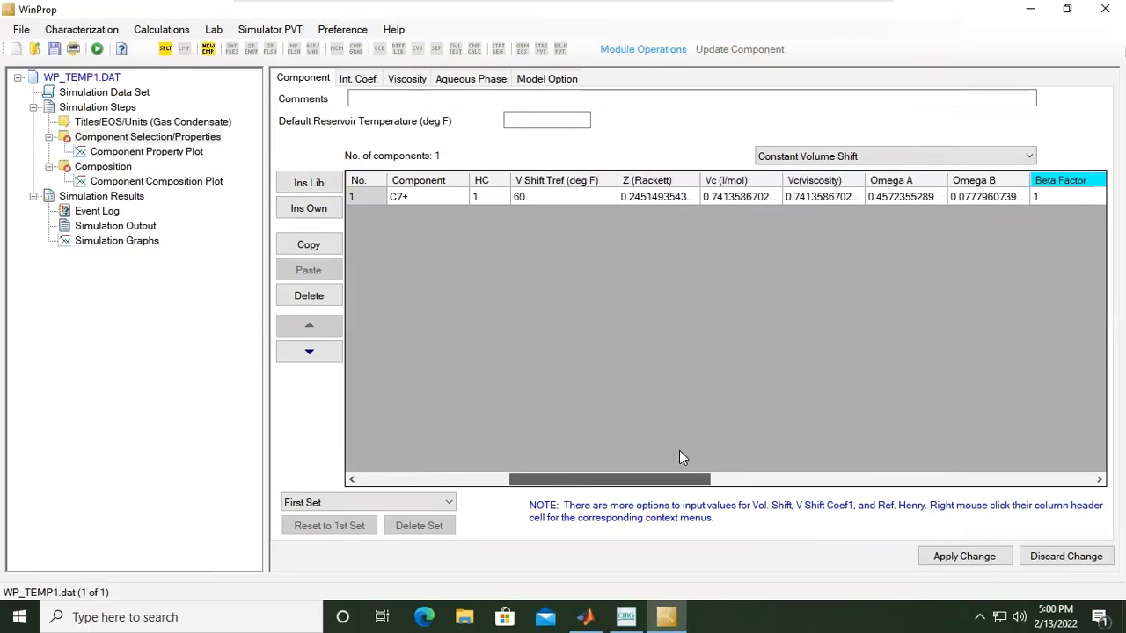
pyautogui.click(547, 192)
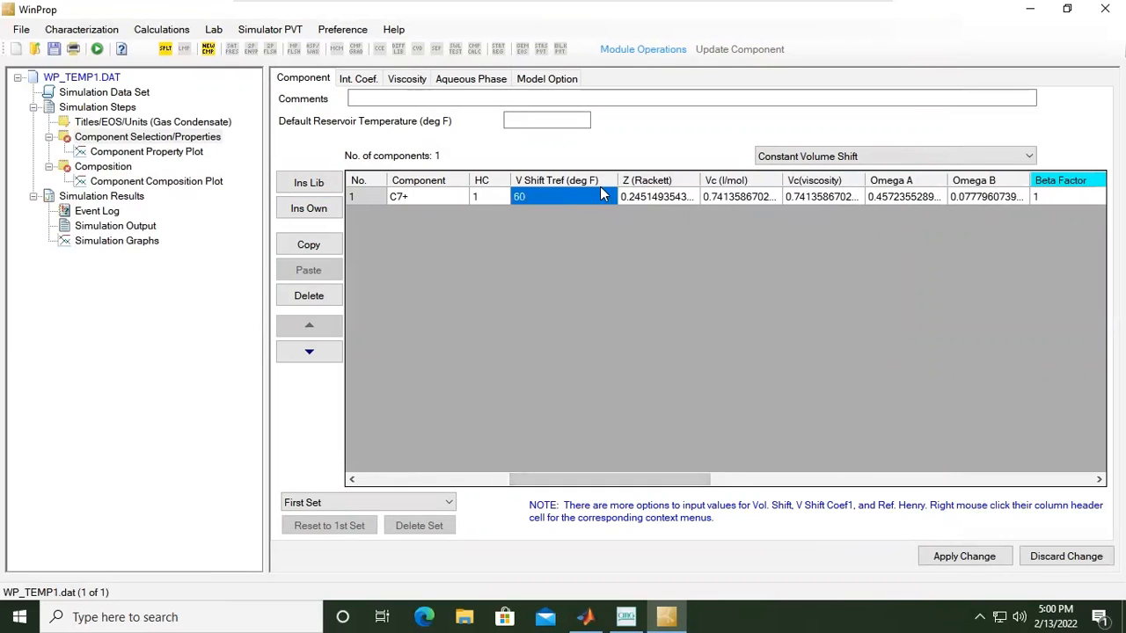
pyautogui.click(643, 194)
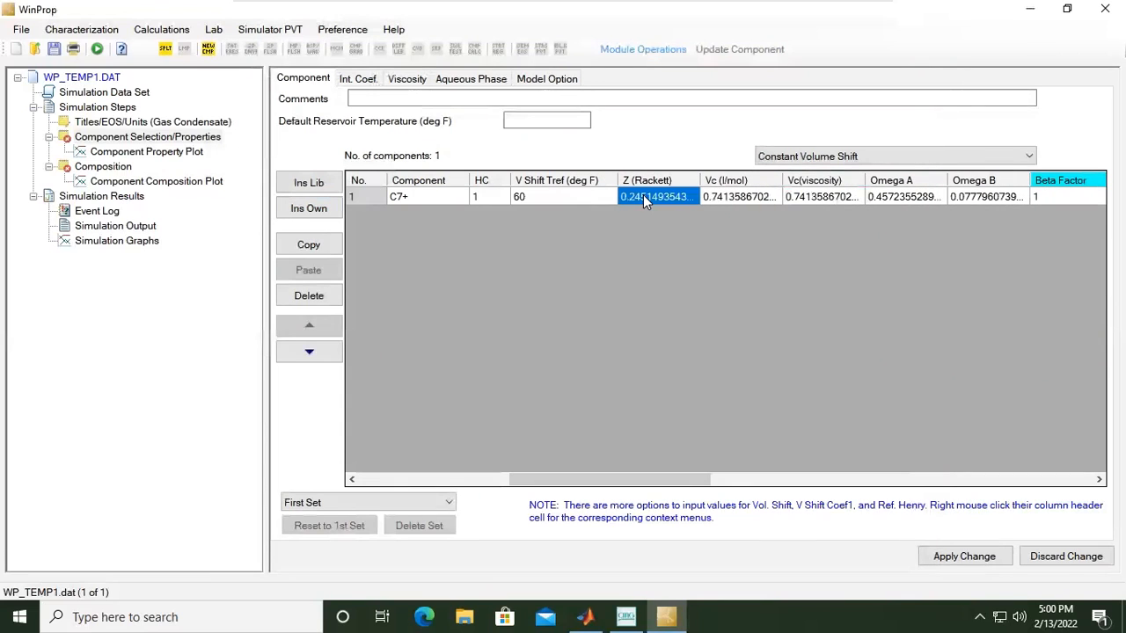
pyautogui.click(739, 197)
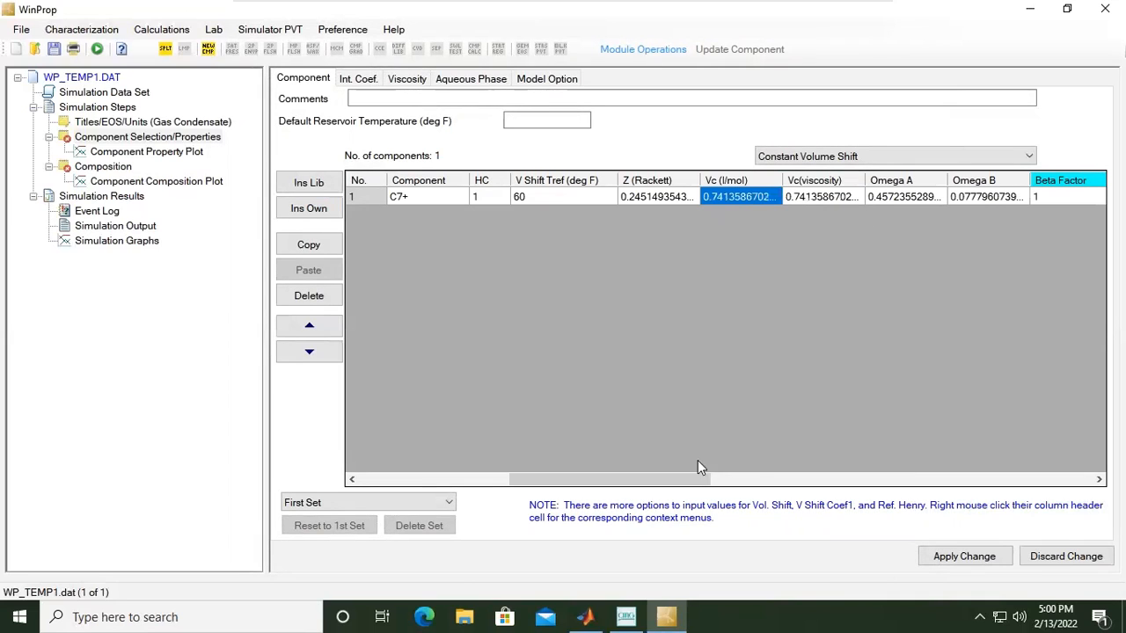
pyautogui.click(773, 480)
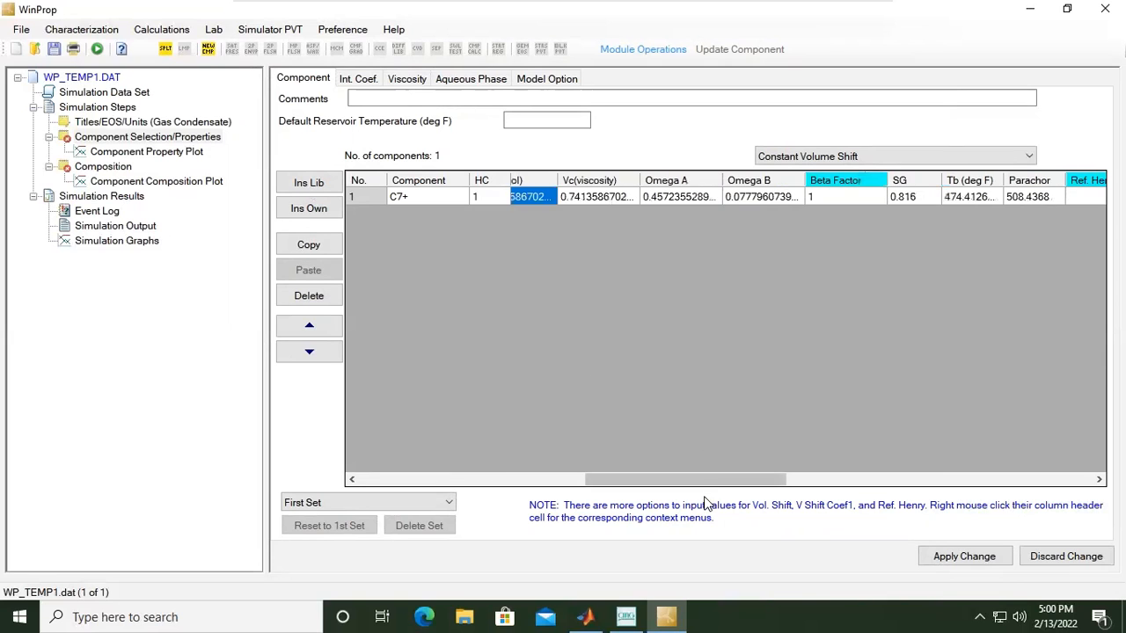
pyautogui.moveTo(781, 482); pyautogui.dragTo(443, 470)
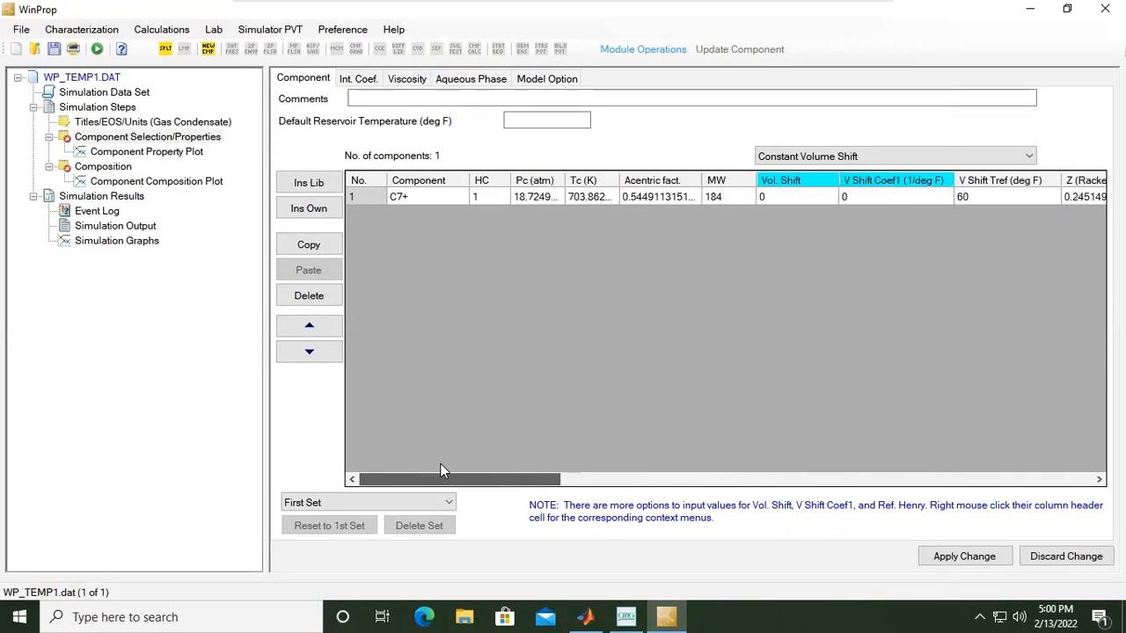